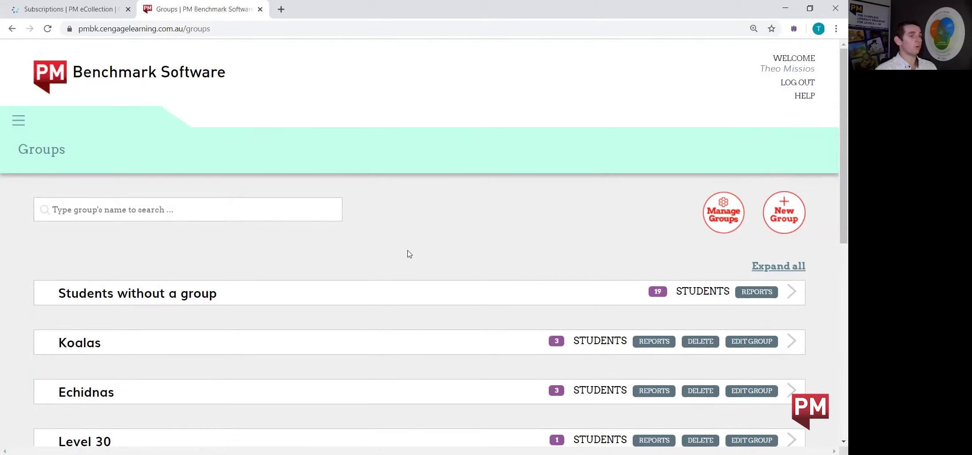
Step: Open the group progress report form for the Year 2 Sapphire group
drag(834, 205, 834, 417)
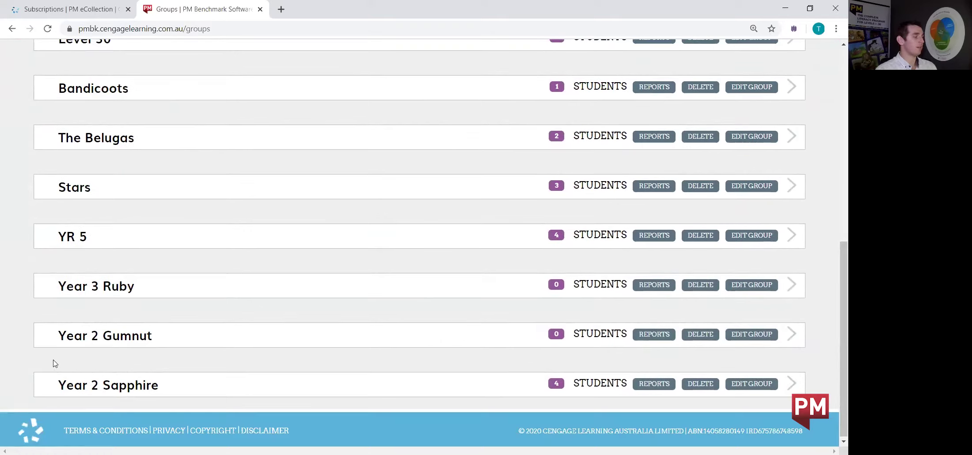
click(661, 388)
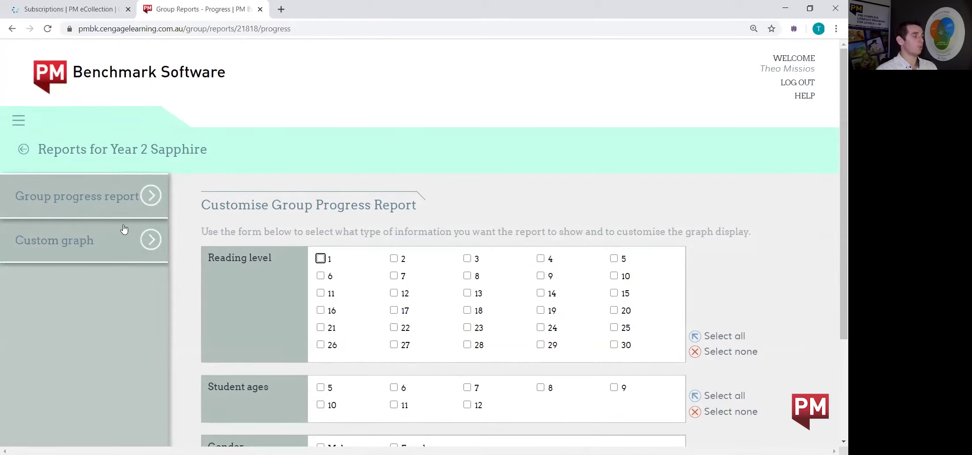
click(84, 234)
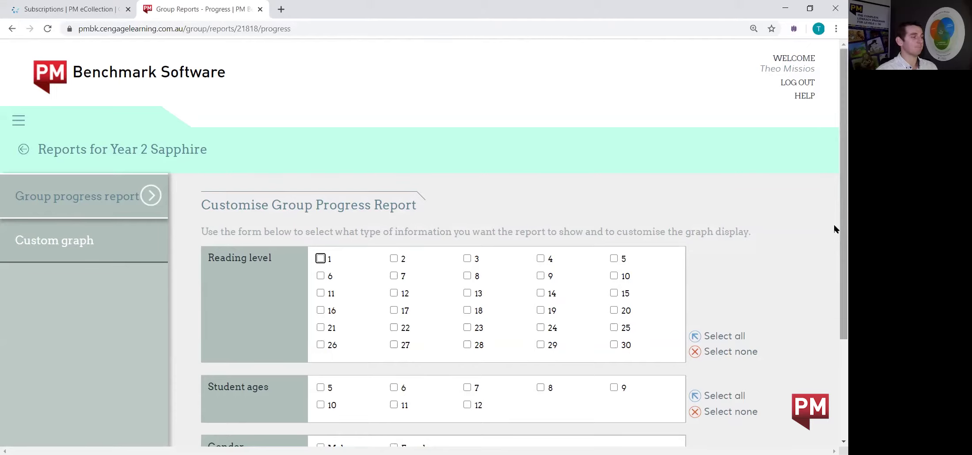
scroll(833, 231, down, 2)
scroll(834, 303, down, 1)
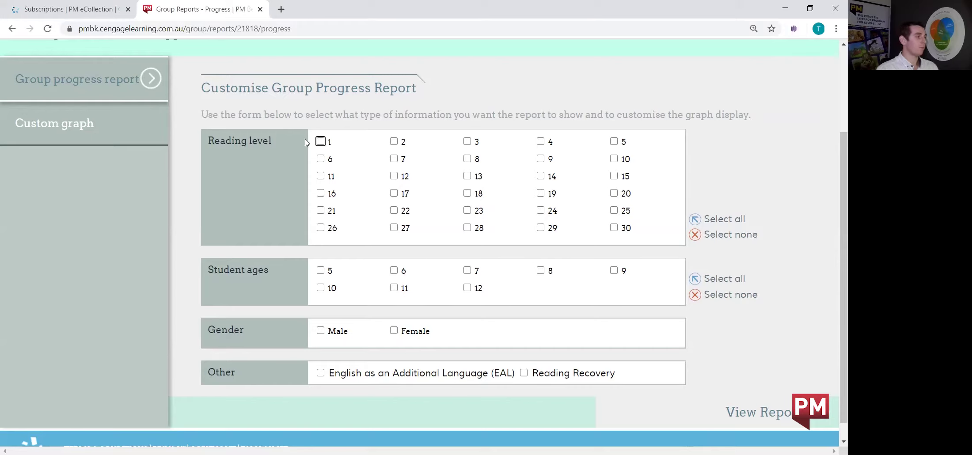
click(320, 142)
click(321, 159)
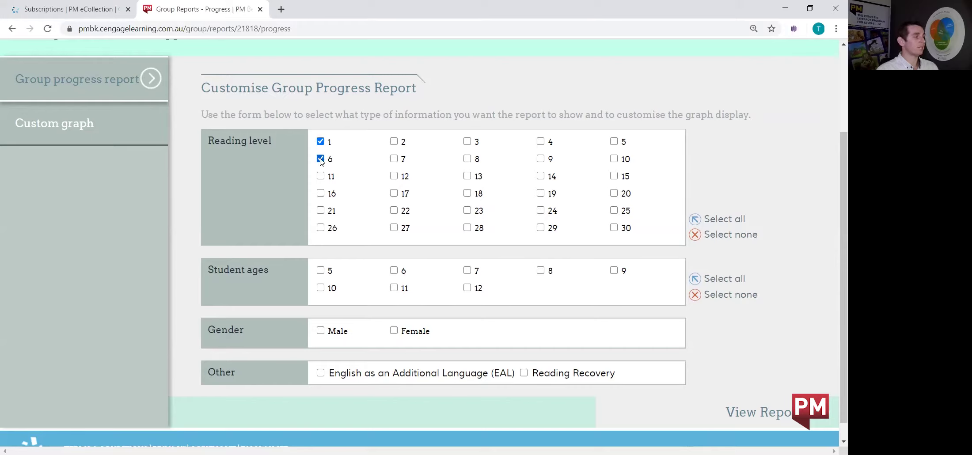
click(394, 142)
click(394, 159)
click(393, 142)
click(320, 142)
click(320, 159)
Step: Include all reading levels from 1 to 30 in the group progress report
click(716, 219)
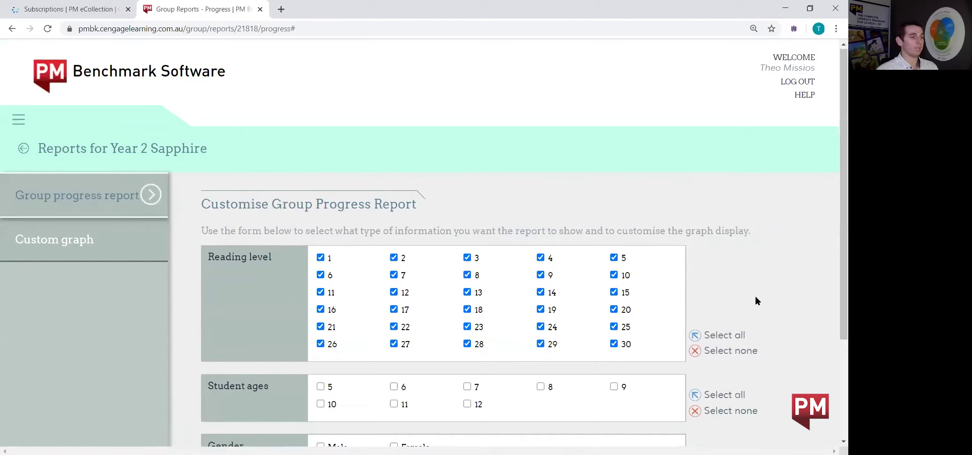
scroll(754, 295, down, 3)
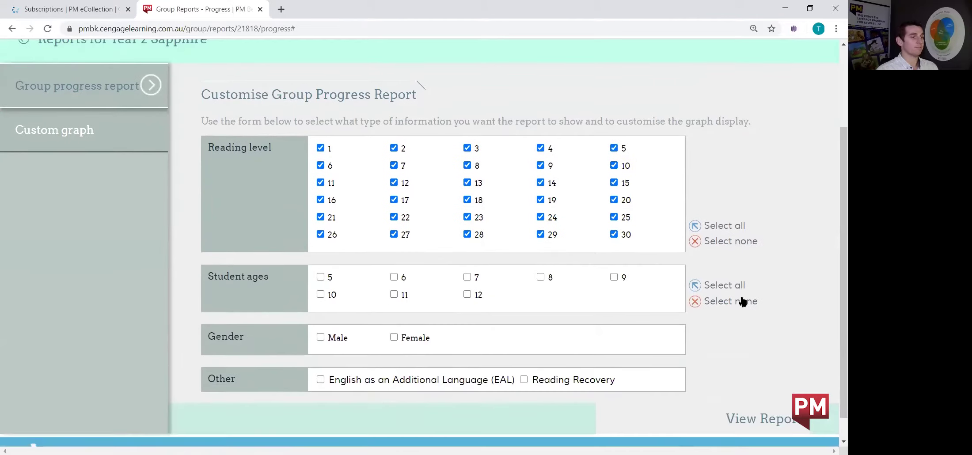
click(321, 277)
click(394, 277)
click(394, 295)
click(393, 294)
click(393, 277)
Step: Include all student ages from 5 to 12 and both genders in the group progress report
click(717, 287)
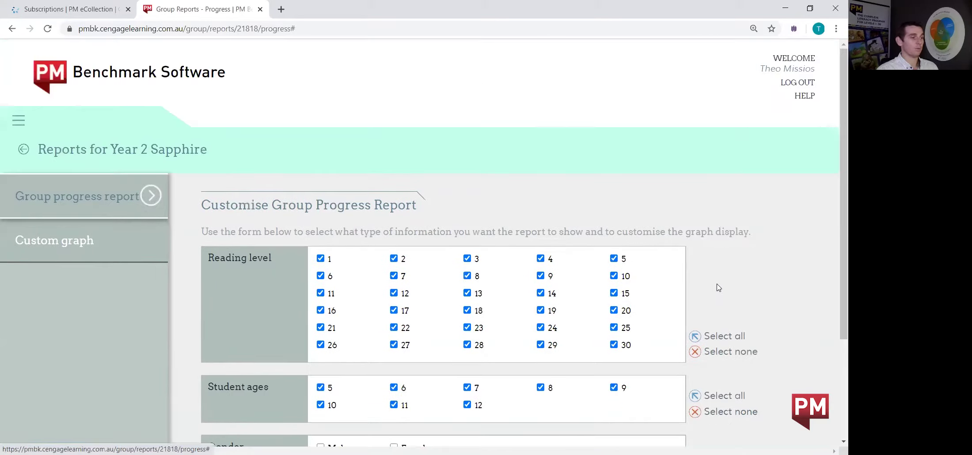
scroll(718, 288, down, 2)
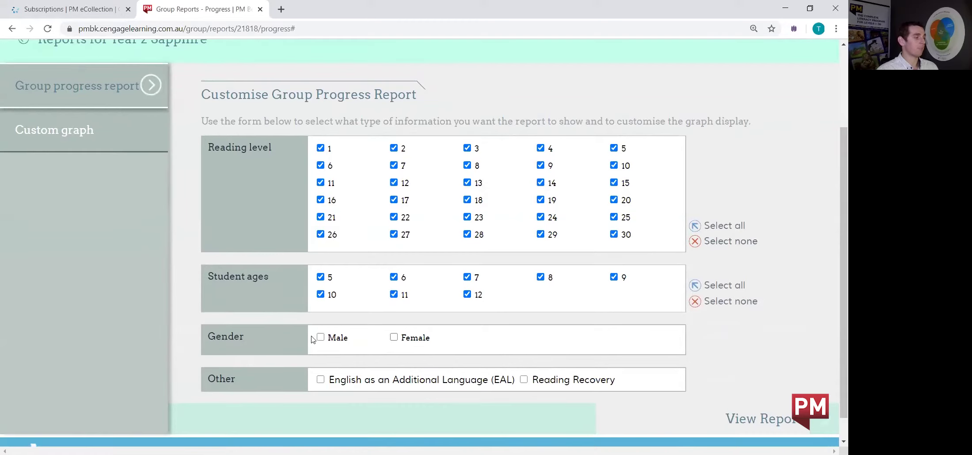
click(321, 337)
click(393, 338)
Step: Include English as an Additional Language (EAL) and Reading Recovery students, and generate the group progress report
scroll(463, 343, down, 1)
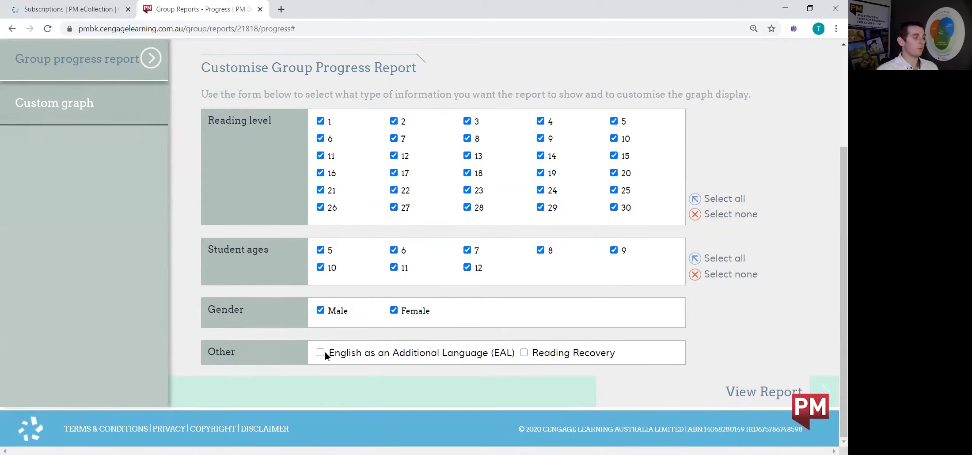
click(321, 353)
click(526, 352)
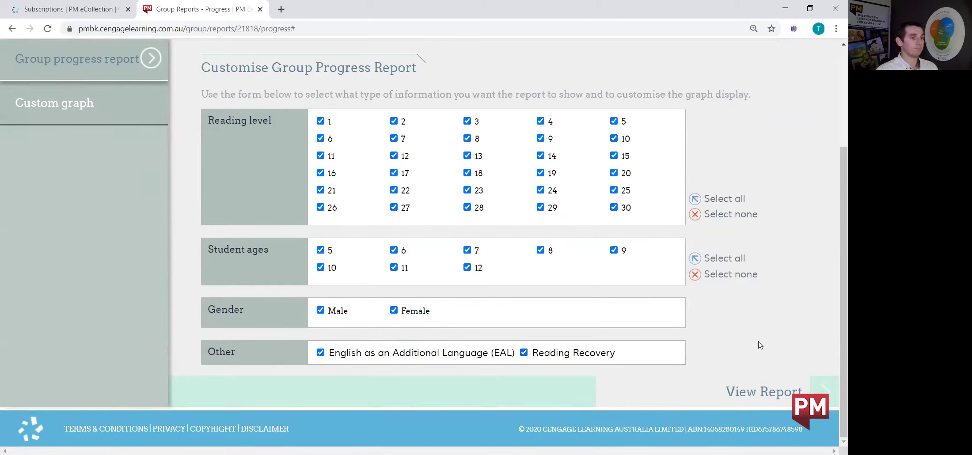
click(784, 404)
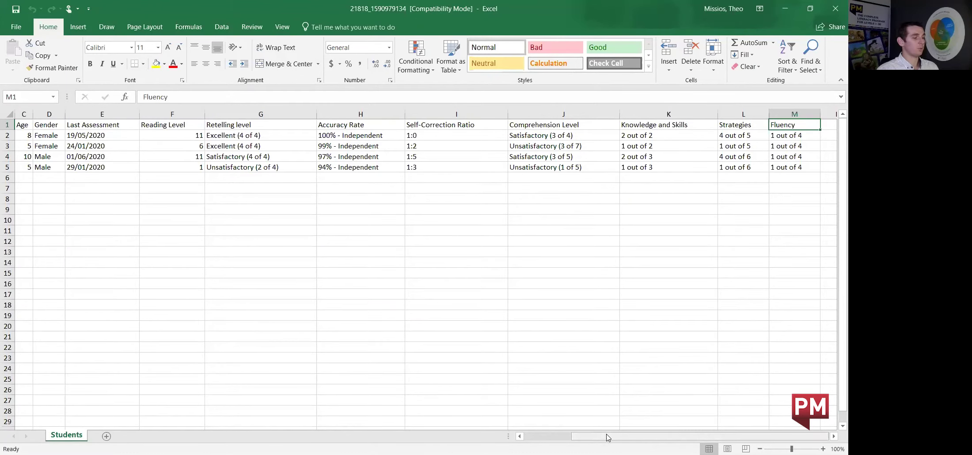
Step: Examine the student detail columns of the exported spreadsheet, from First Name to Reading Level
scroll(376, 394, left, 2)
click(33, 126)
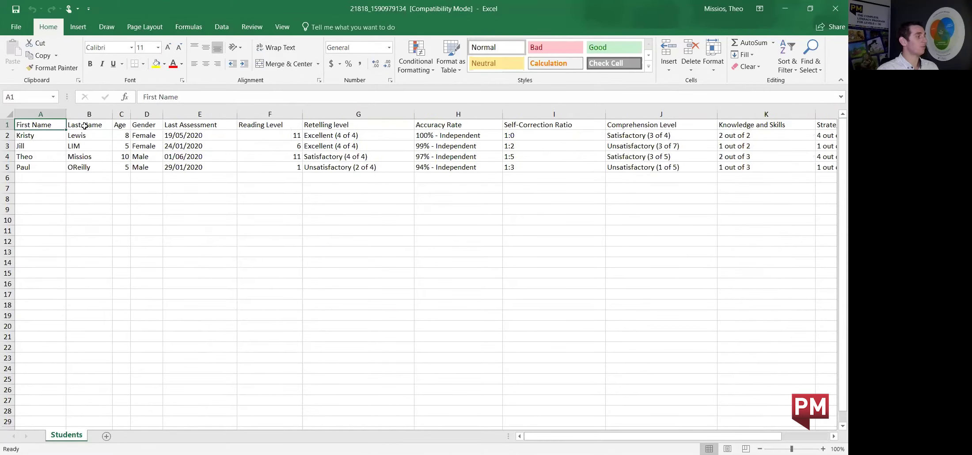
click(96, 125)
click(122, 126)
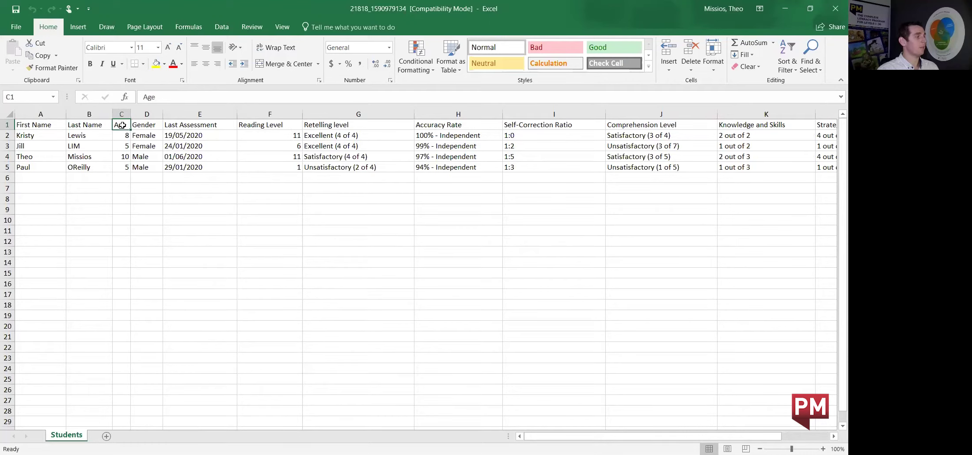
click(148, 123)
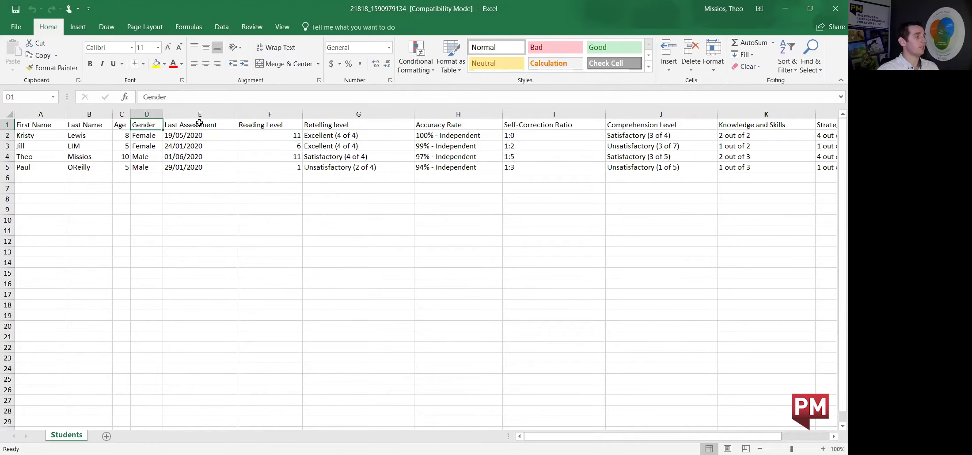
click(221, 126)
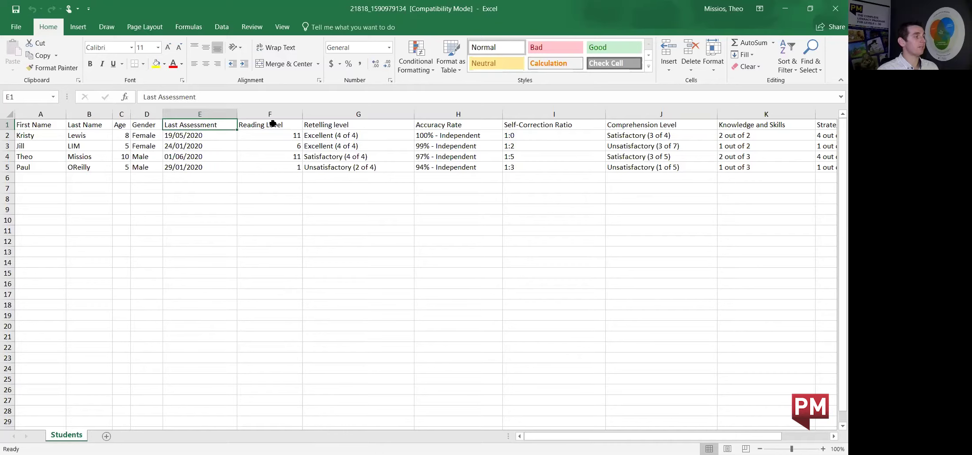
click(293, 125)
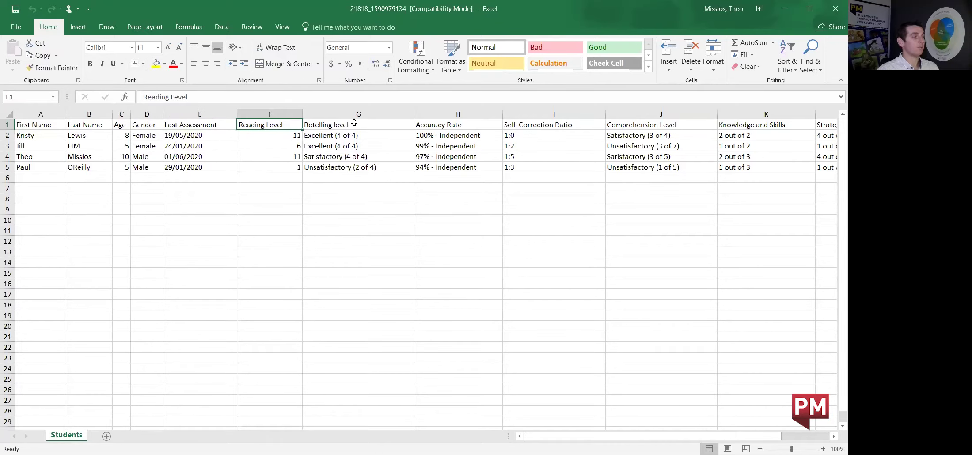
Step: Examine the assessment result columns of the exported spreadsheet, from Retelling level to Fluency
click(359, 126)
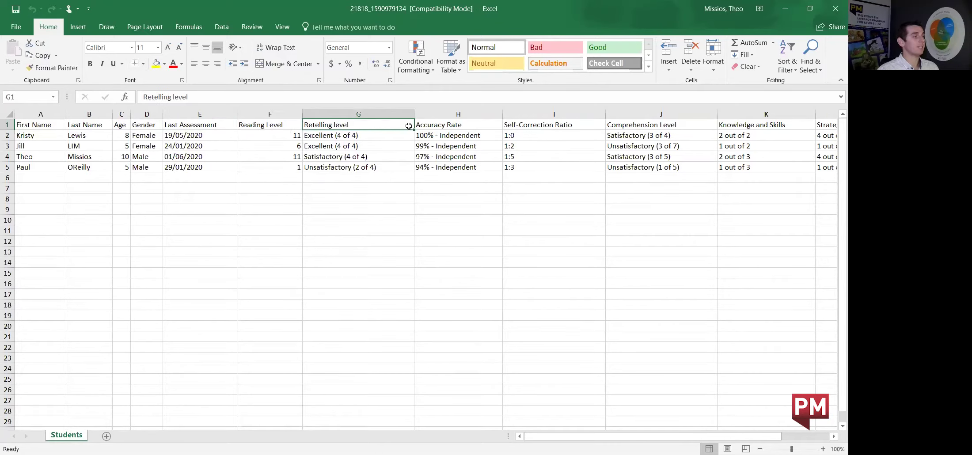
click(480, 125)
click(579, 124)
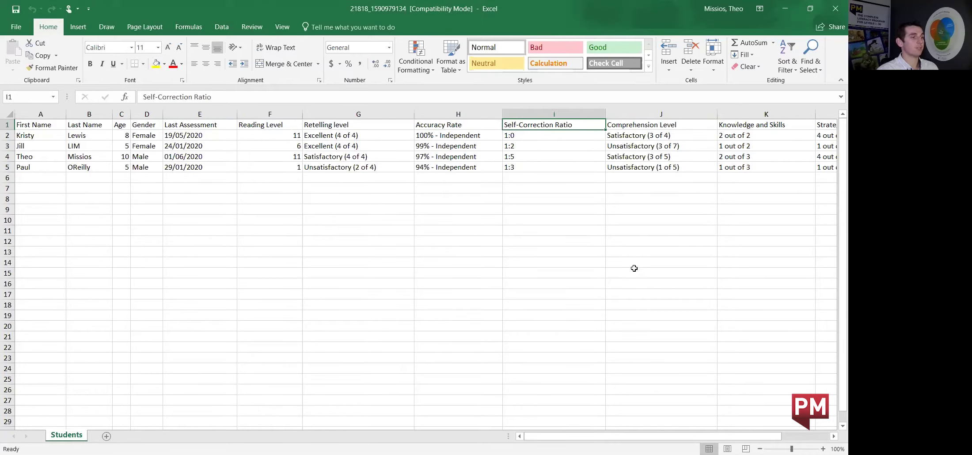
click(638, 129)
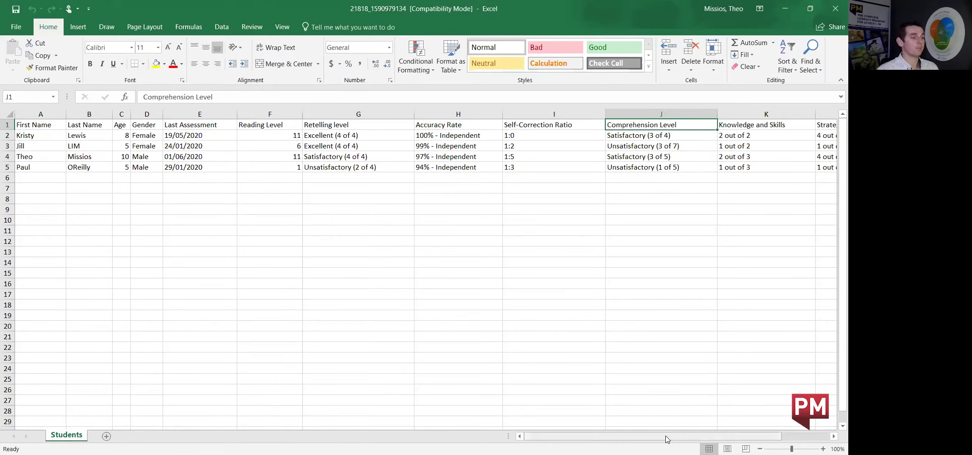
drag(667, 439, 715, 437)
click(658, 125)
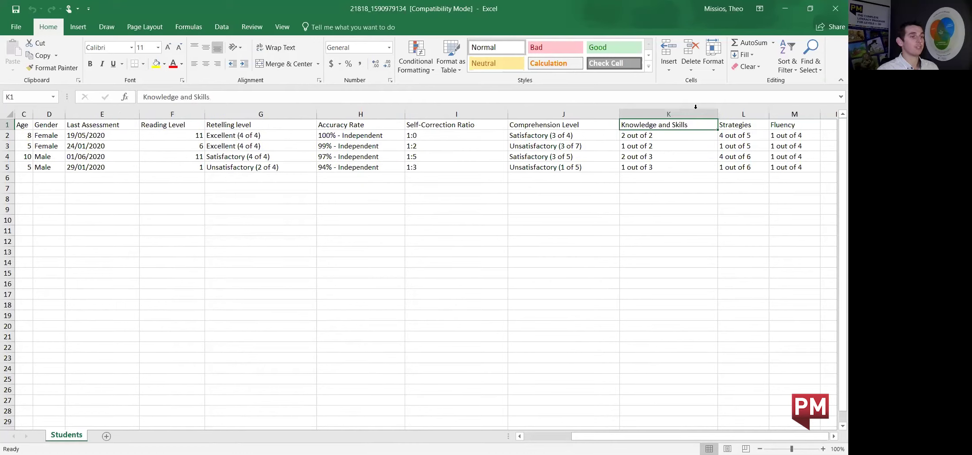
click(736, 124)
click(782, 124)
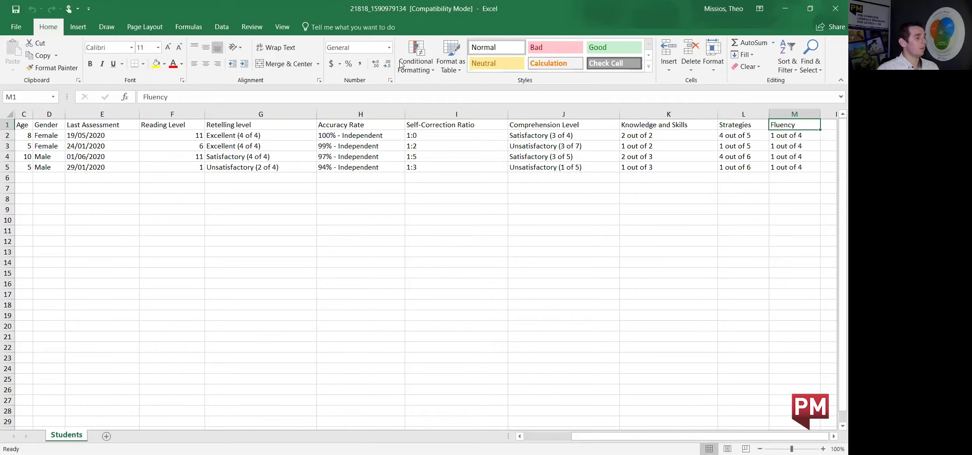
Step: Switch back to the browser, open the Year 2 Sapphire custom graph form and set its Y-axis to Reading Level [1–30]
key(alt+Tab)
scroll(243, 285, up, 2)
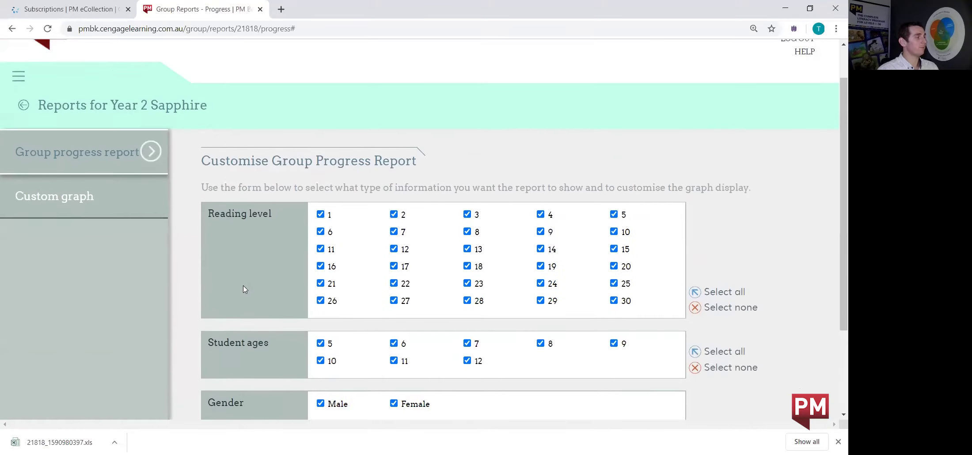
scroll(243, 285, up, 1)
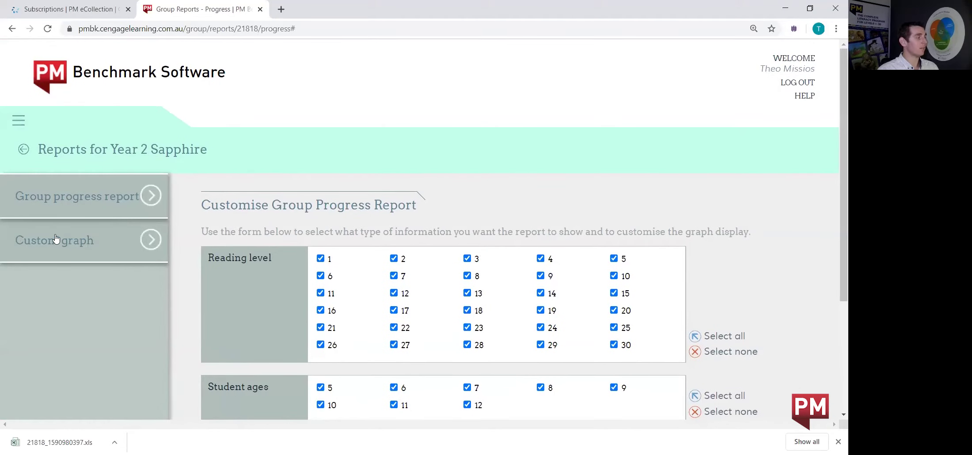
click(84, 243)
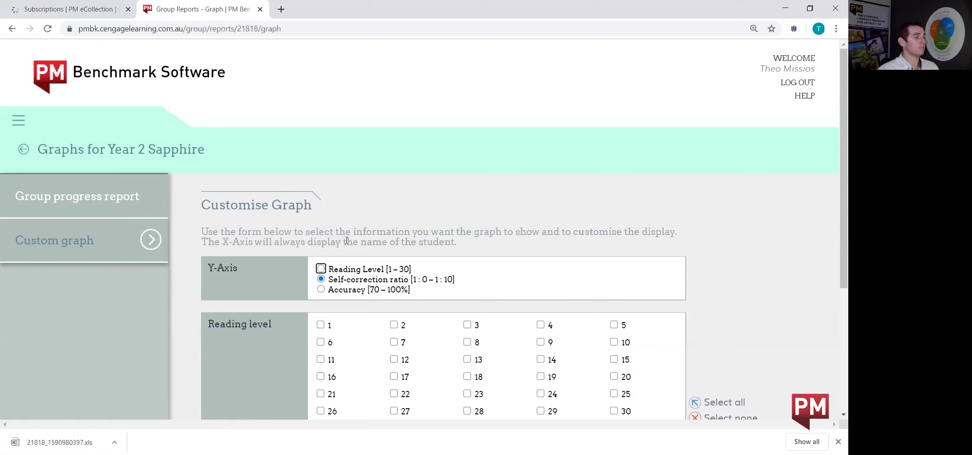
scroll(499, 234, down, 1)
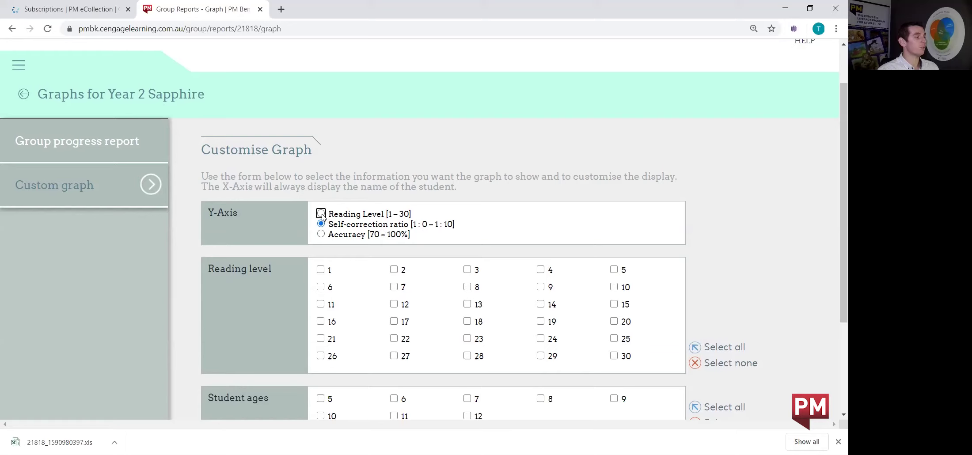
scroll(251, 195, down, 2)
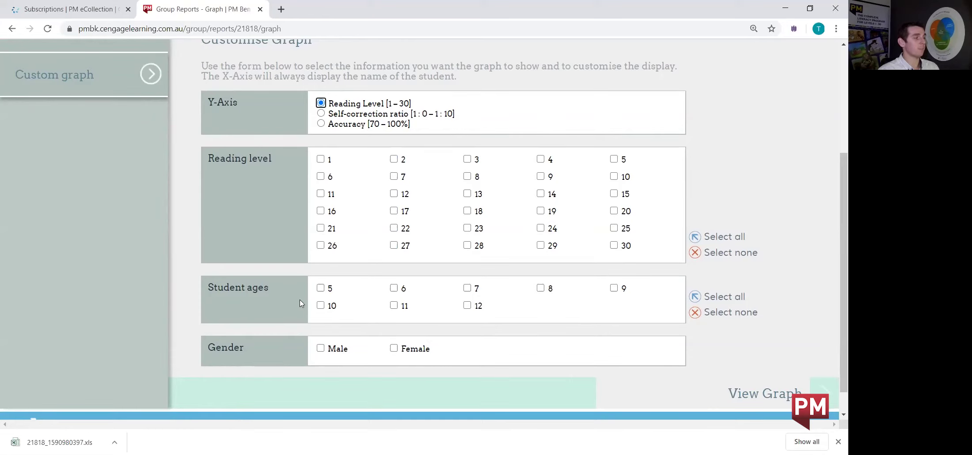
click(320, 160)
click(321, 176)
click(393, 177)
click(392, 160)
click(392, 160)
click(394, 177)
click(320, 176)
click(320, 160)
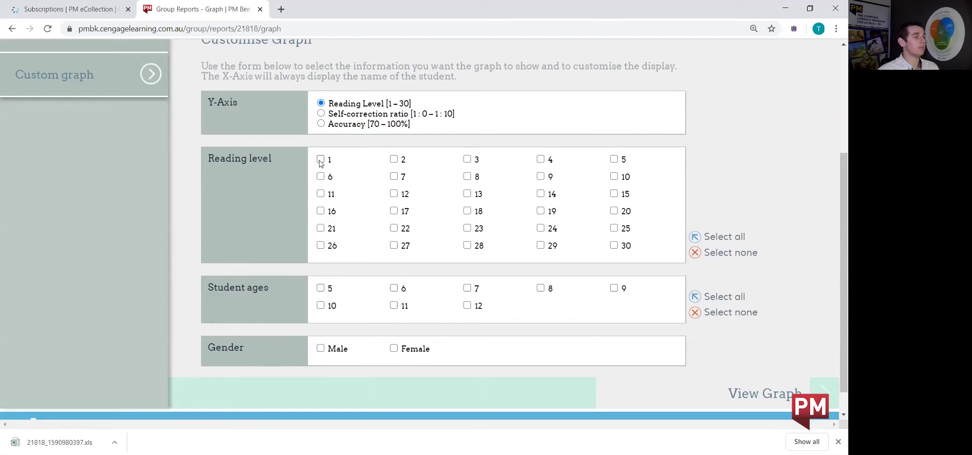
Step: Include all reading levels from 1 to 30 in the custom graph
click(727, 237)
scroll(672, 326, down, 4)
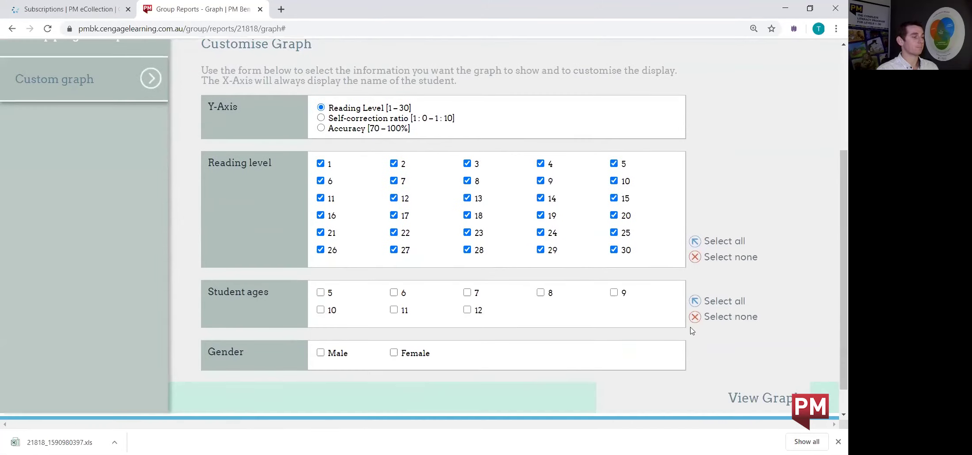
click(320, 288)
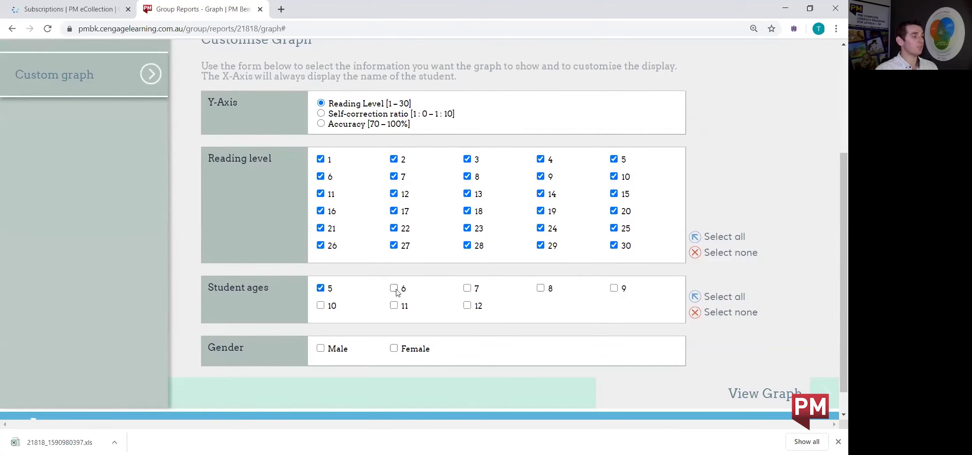
click(394, 288)
click(320, 288)
Step: Include all student ages from 5 to 12 and both genders in the custom graph
click(731, 296)
scroll(731, 274, down, 5)
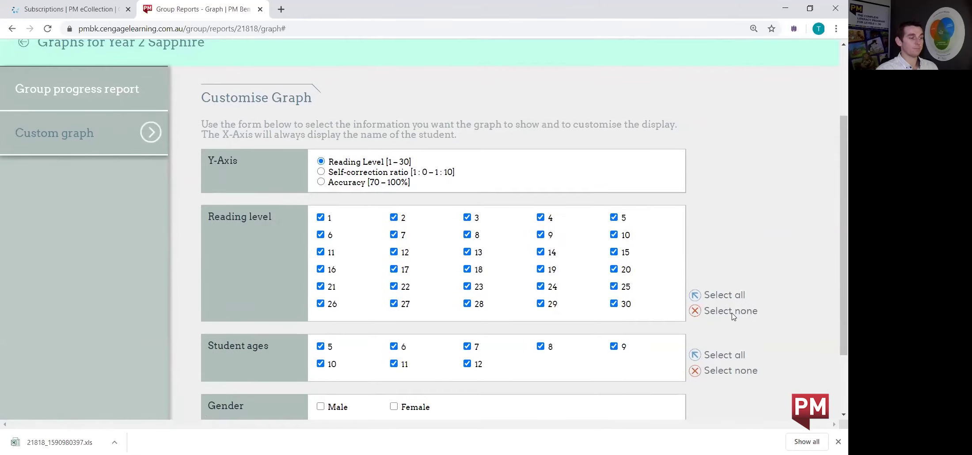
click(320, 320)
click(394, 319)
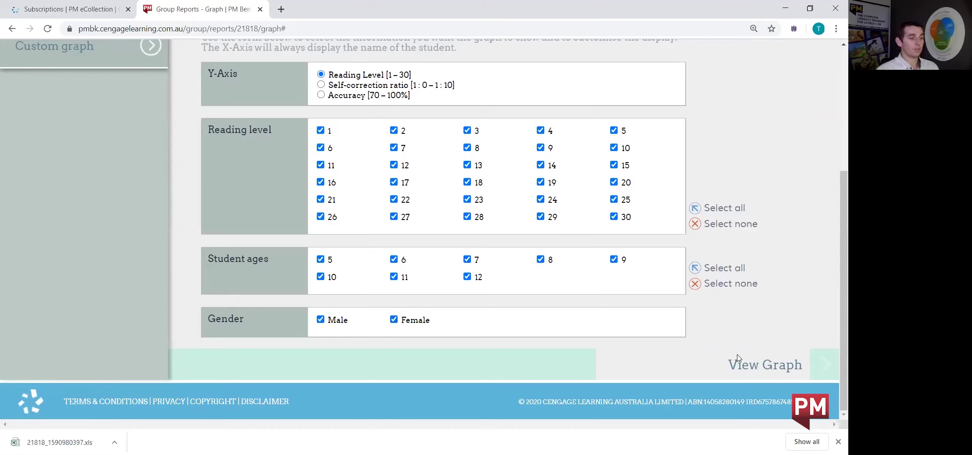
Step: Generate the custom graph and check the individual students' reading levels on its bars
click(764, 369)
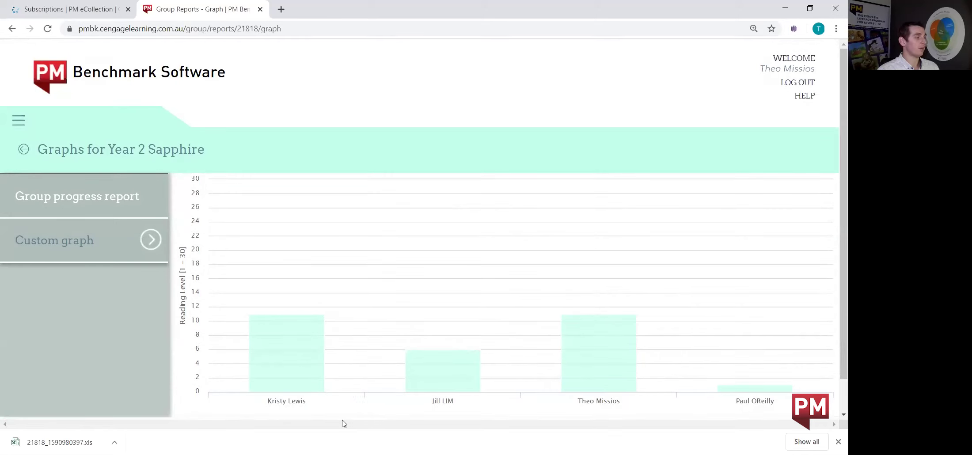
mouse_move(275, 362)
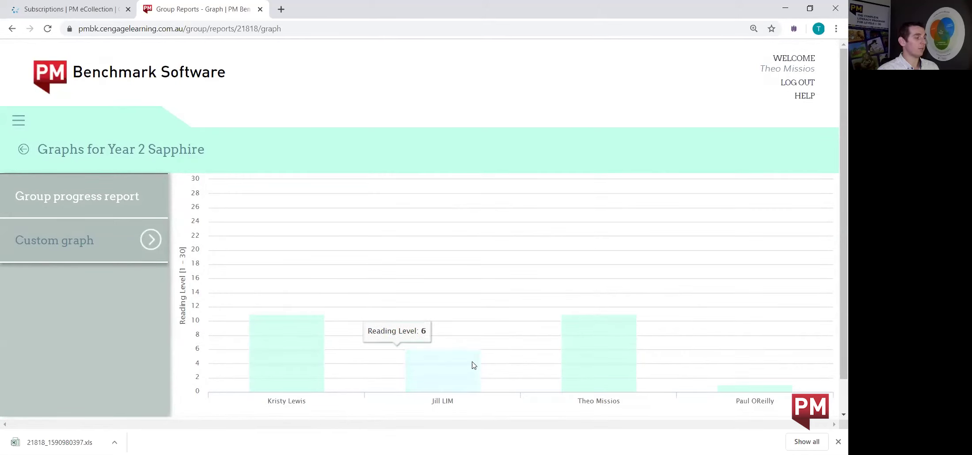
mouse_move(760, 391)
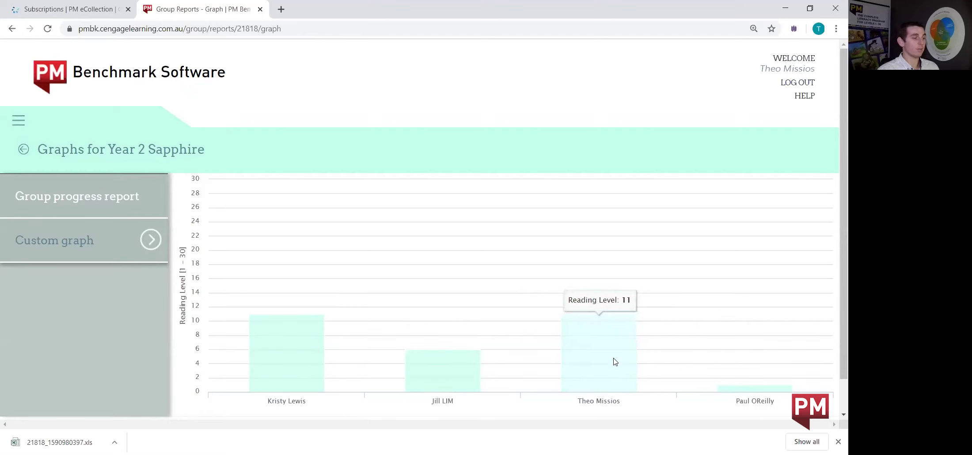
Step: Return to the custom graph form and include all reading levels from 1 to 30, with Self-correction ratio [1:0–1:10] as the Y-axis
mouse_move(304, 361)
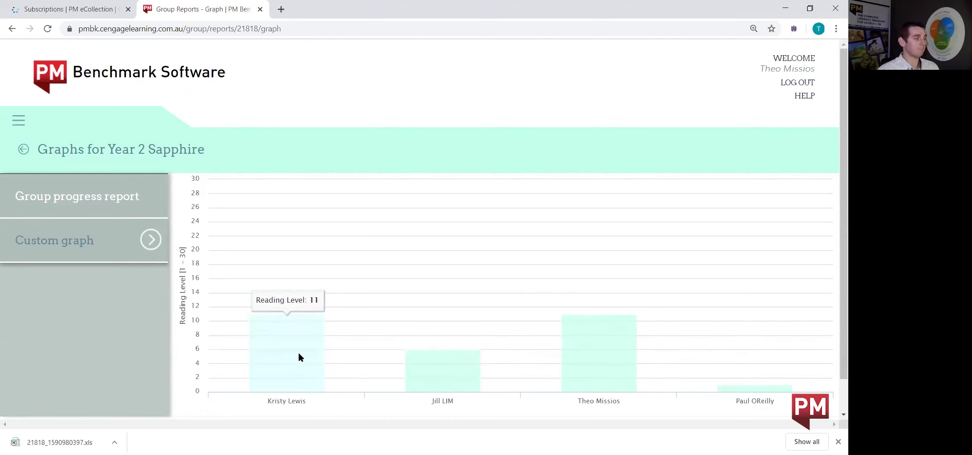
click(23, 150)
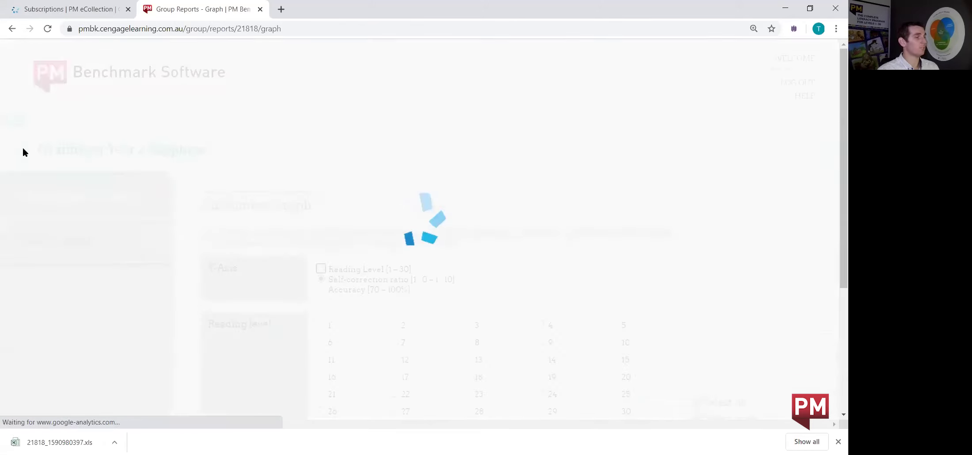
scroll(332, 251, down, 1)
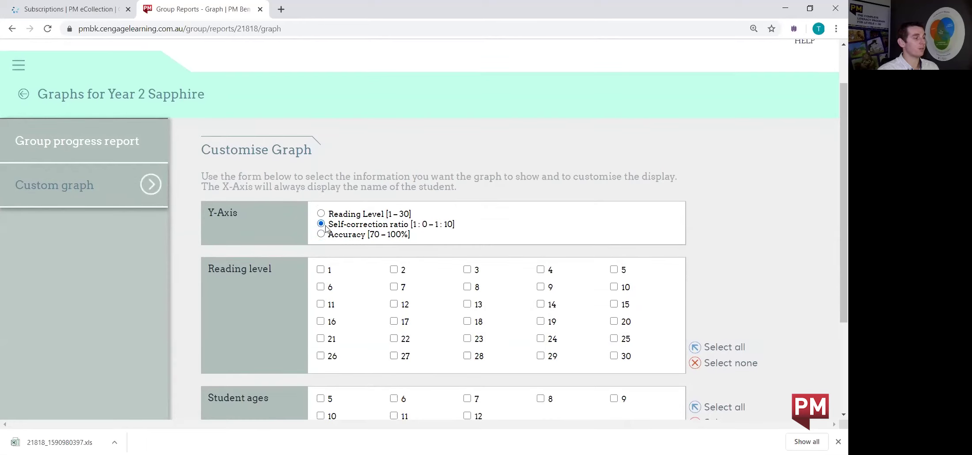
scroll(694, 254, down, 2)
click(708, 237)
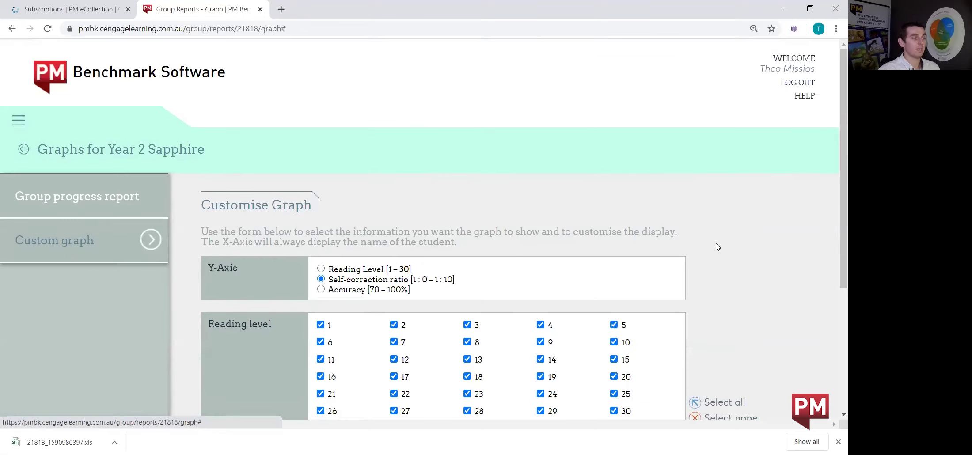
Step: Include all student ages from 5 to 12 and both genders in the self-correction ratio graph
scroll(718, 265, down, 4)
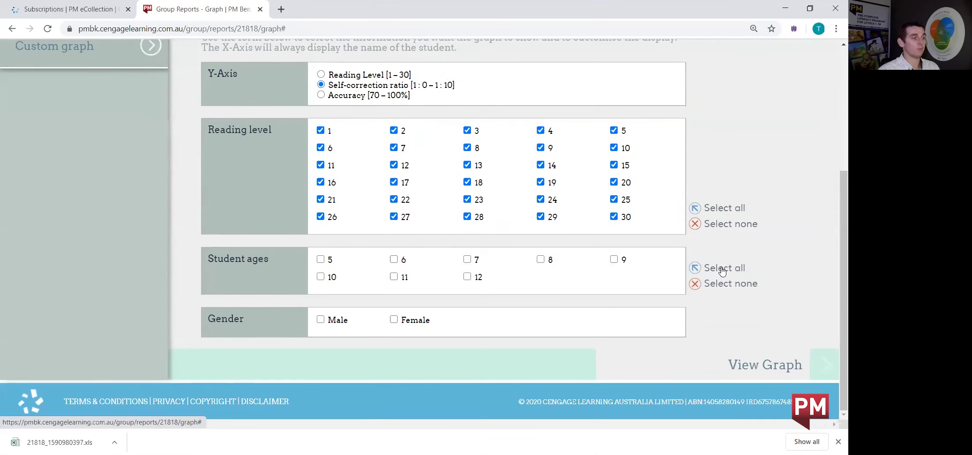
click(723, 268)
scroll(719, 274, down, 4)
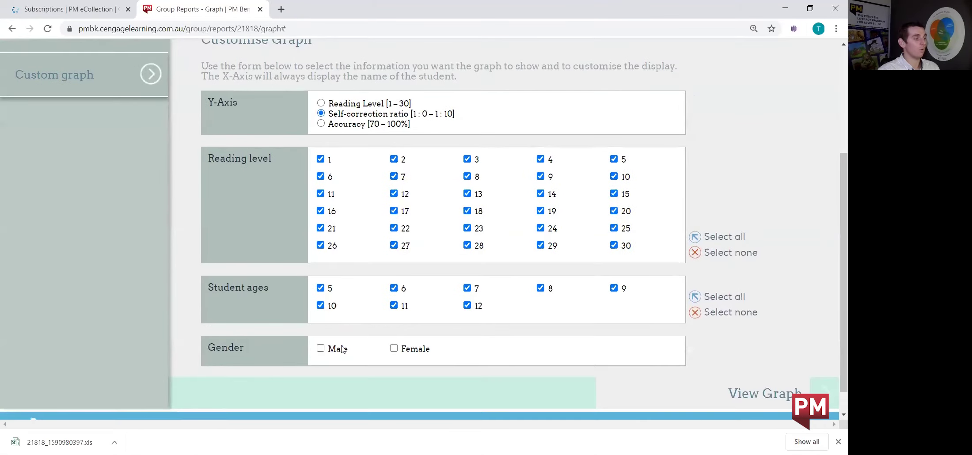
click(320, 348)
click(393, 349)
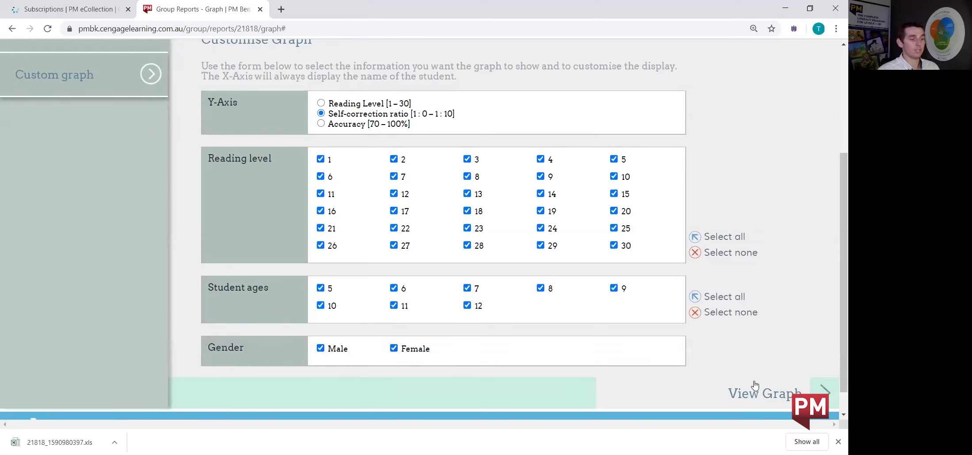
Step: Generate the self-correction graph and check the individual students' ratios on its bars
click(773, 402)
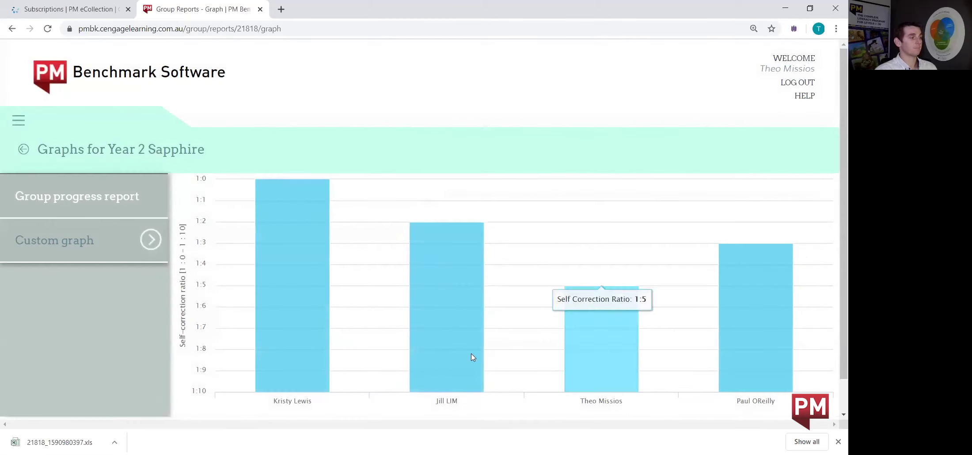
mouse_move(299, 221)
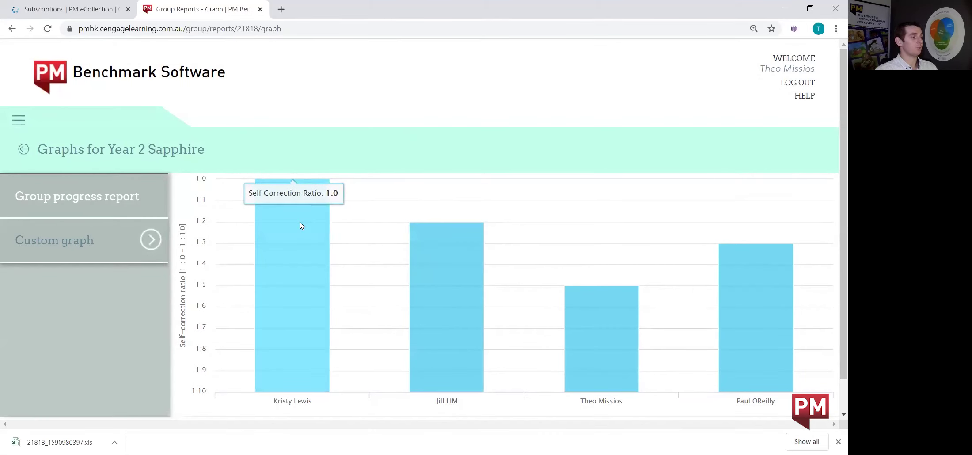
mouse_move(583, 311)
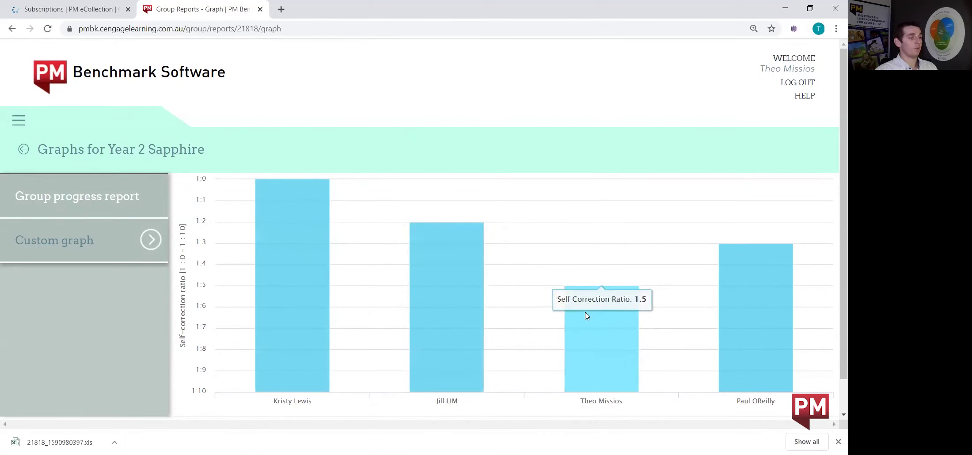
mouse_move(746, 285)
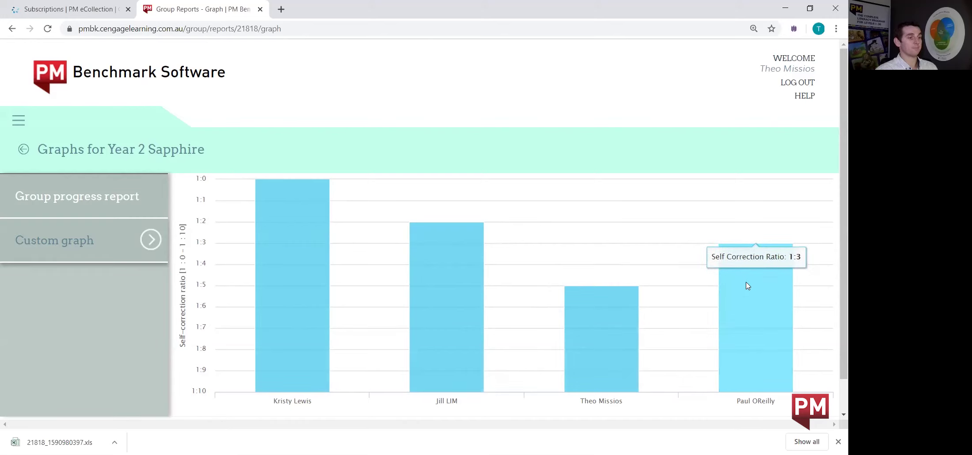
mouse_move(455, 280)
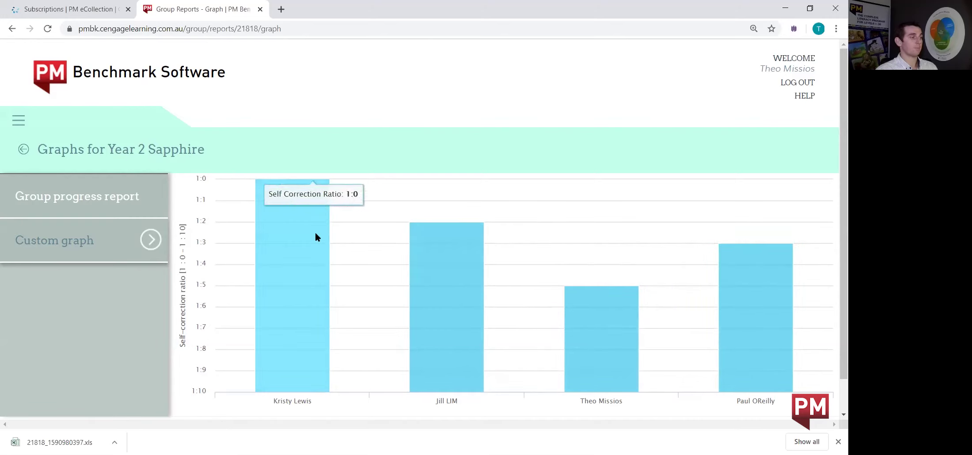
Step: Return to the custom graph form, set the Y-axis to Accuracy [70–100%] and include all reading levels from 1 to 30
click(23, 150)
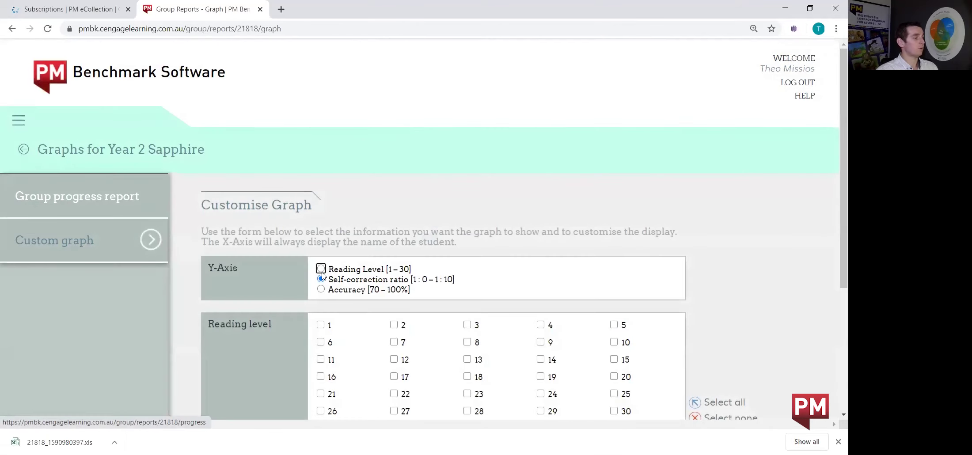
scroll(322, 254, down, 1)
click(321, 234)
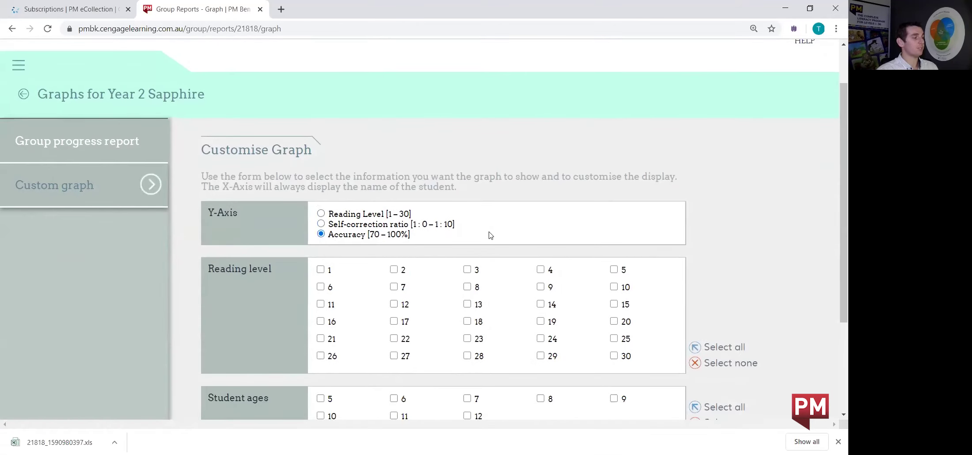
scroll(495, 236, down, 1)
click(731, 295)
scroll(732, 300, down, 1)
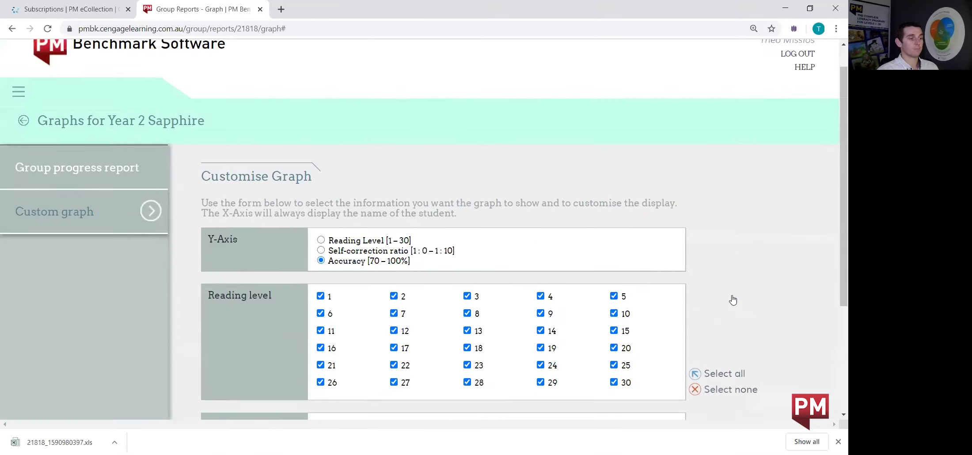
Step: Include all student ages from 5 to 12 and both genders, and generate the accuracy graph
scroll(733, 300, down, 3)
click(724, 297)
scroll(670, 320, down, 3)
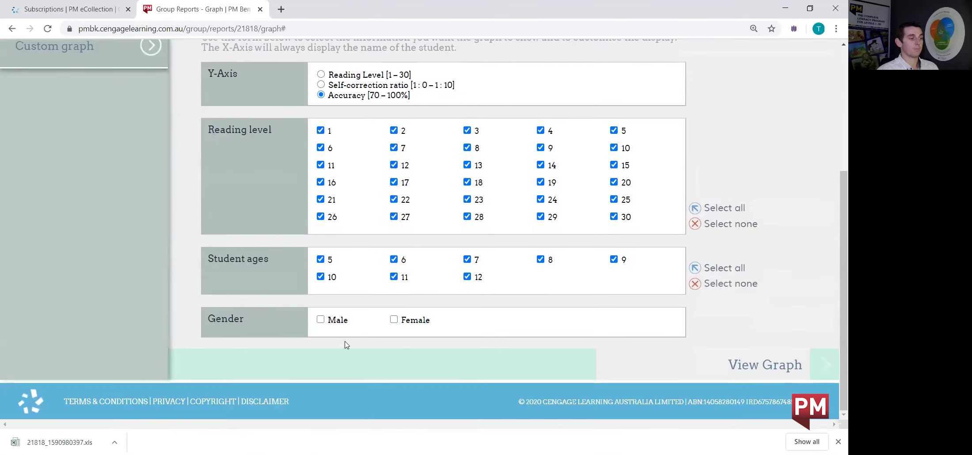
click(320, 320)
click(394, 320)
click(777, 371)
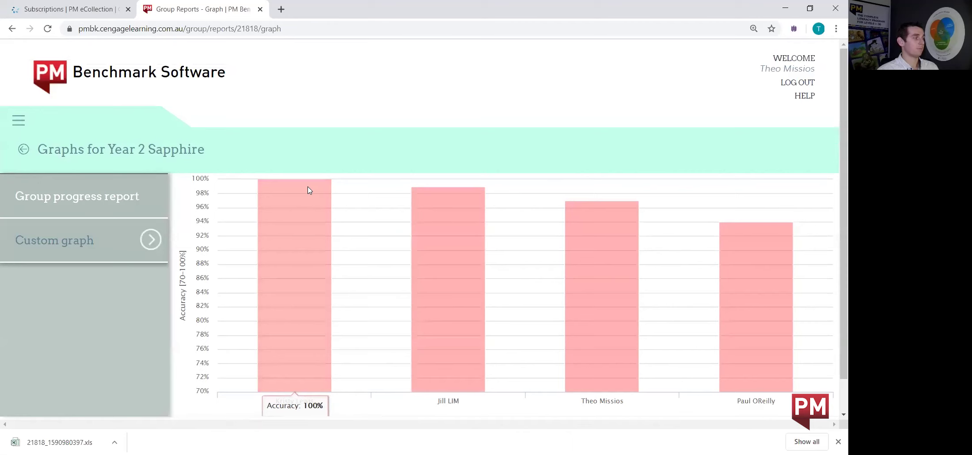
Step: Leave the Year 2 Sapphire graphs, go back to the groups list and open the Assessments section
click(23, 154)
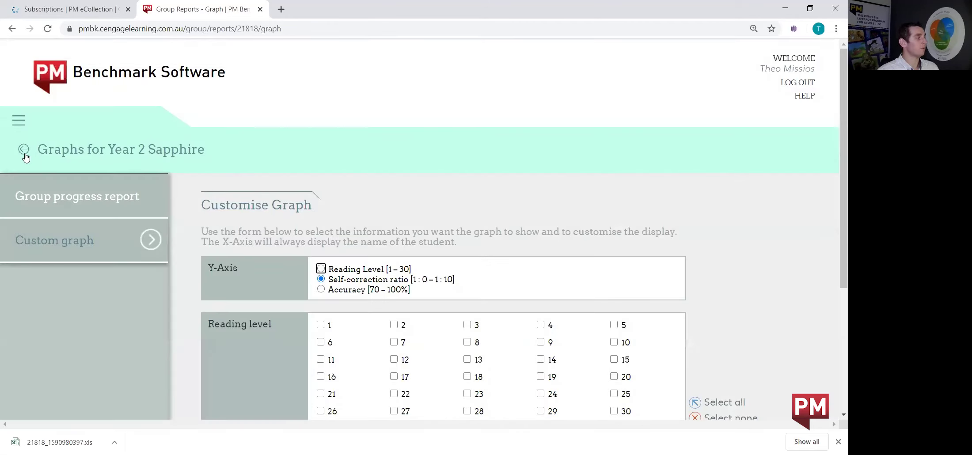
click(24, 154)
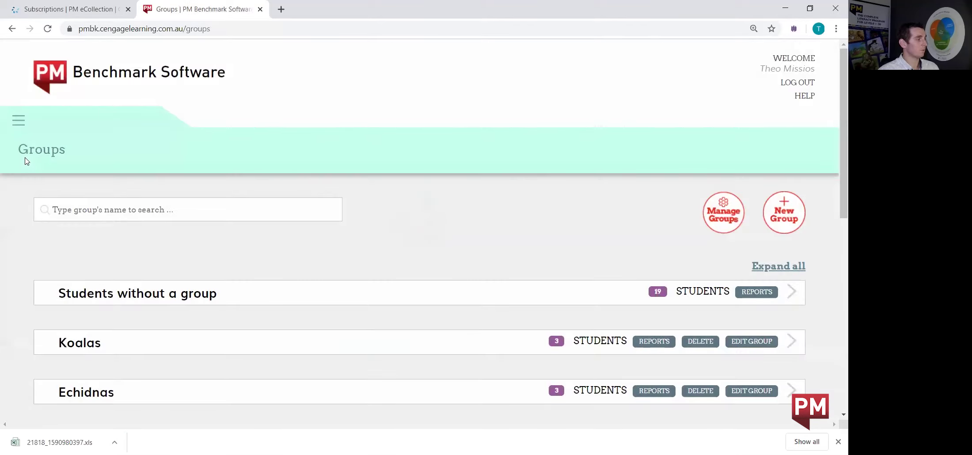
click(18, 122)
click(54, 179)
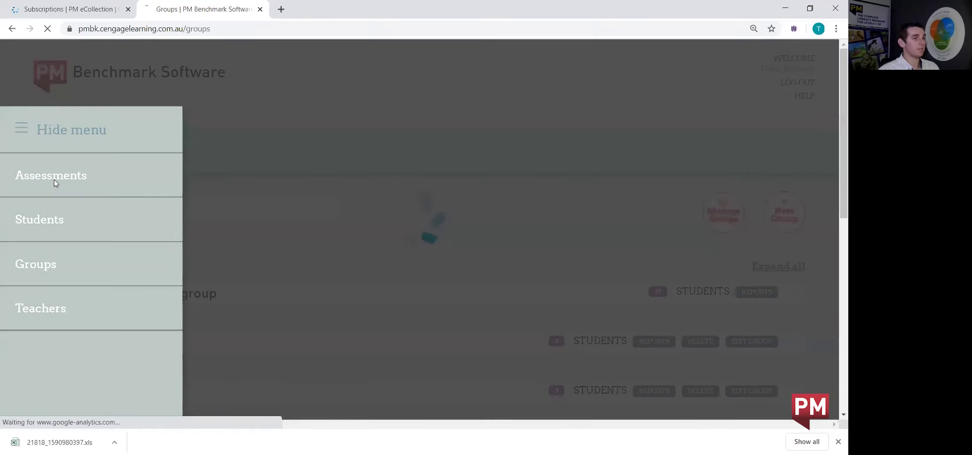